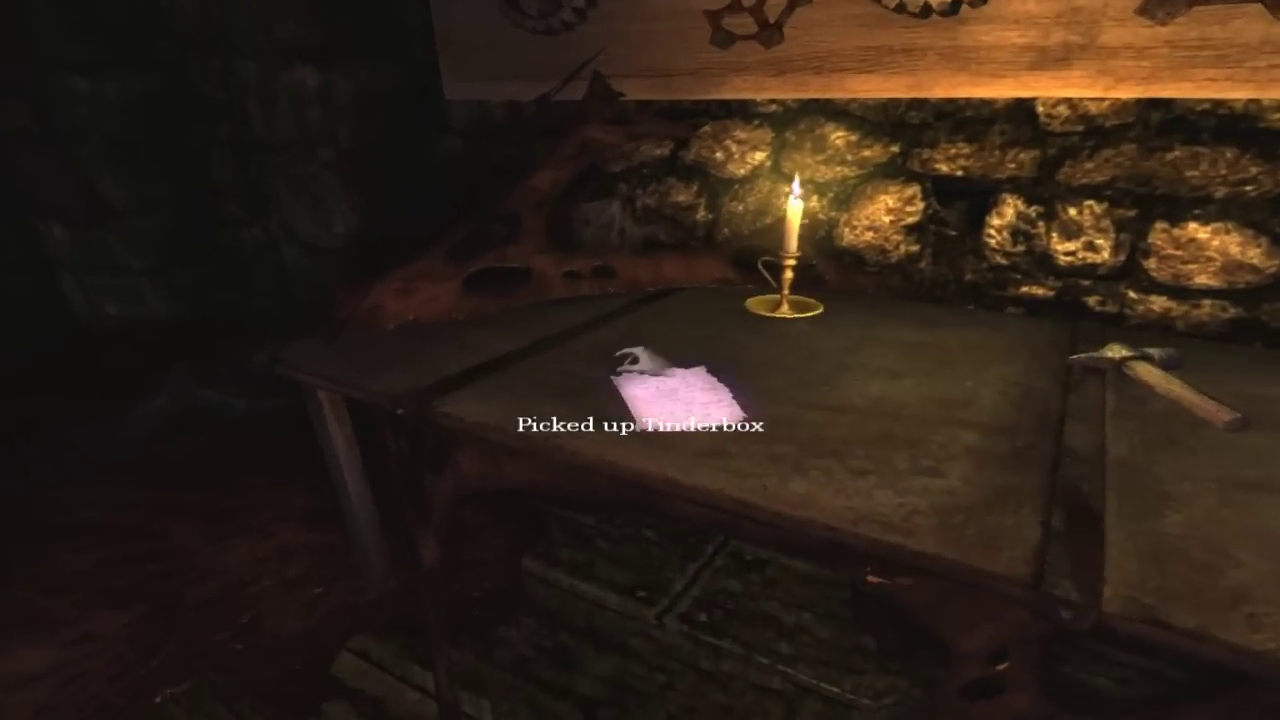
click(640, 360)
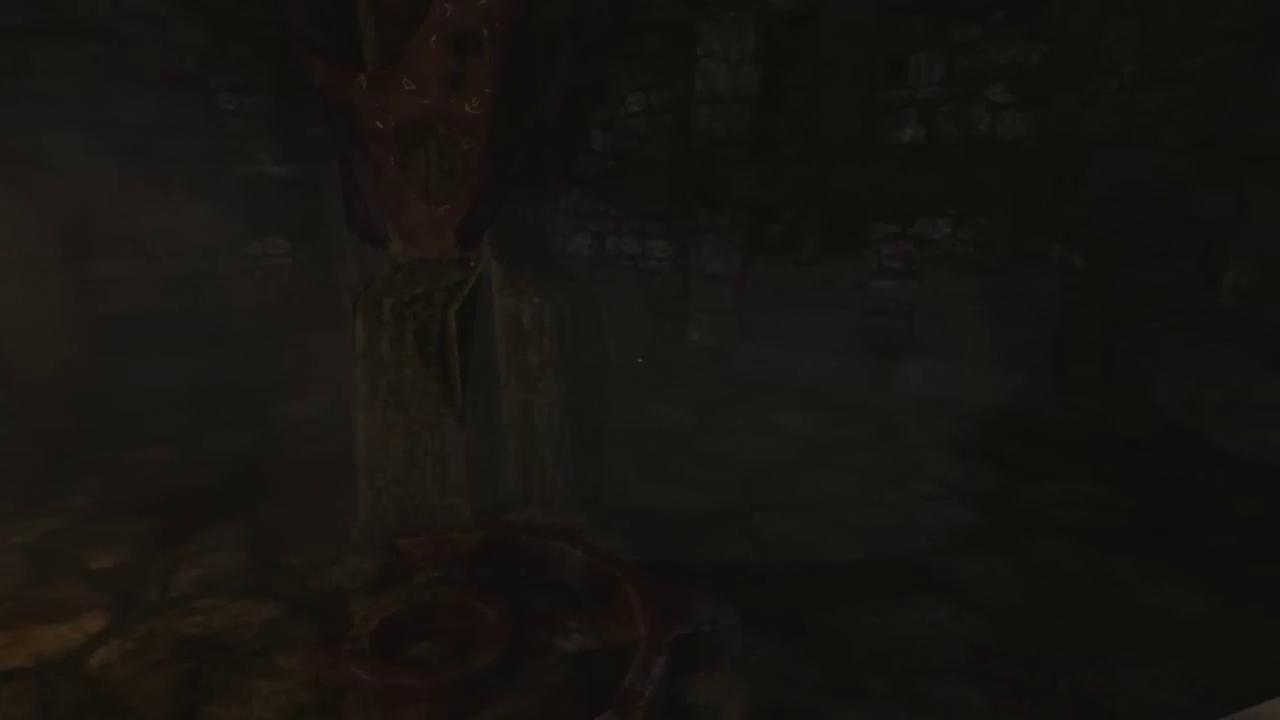
key(w)
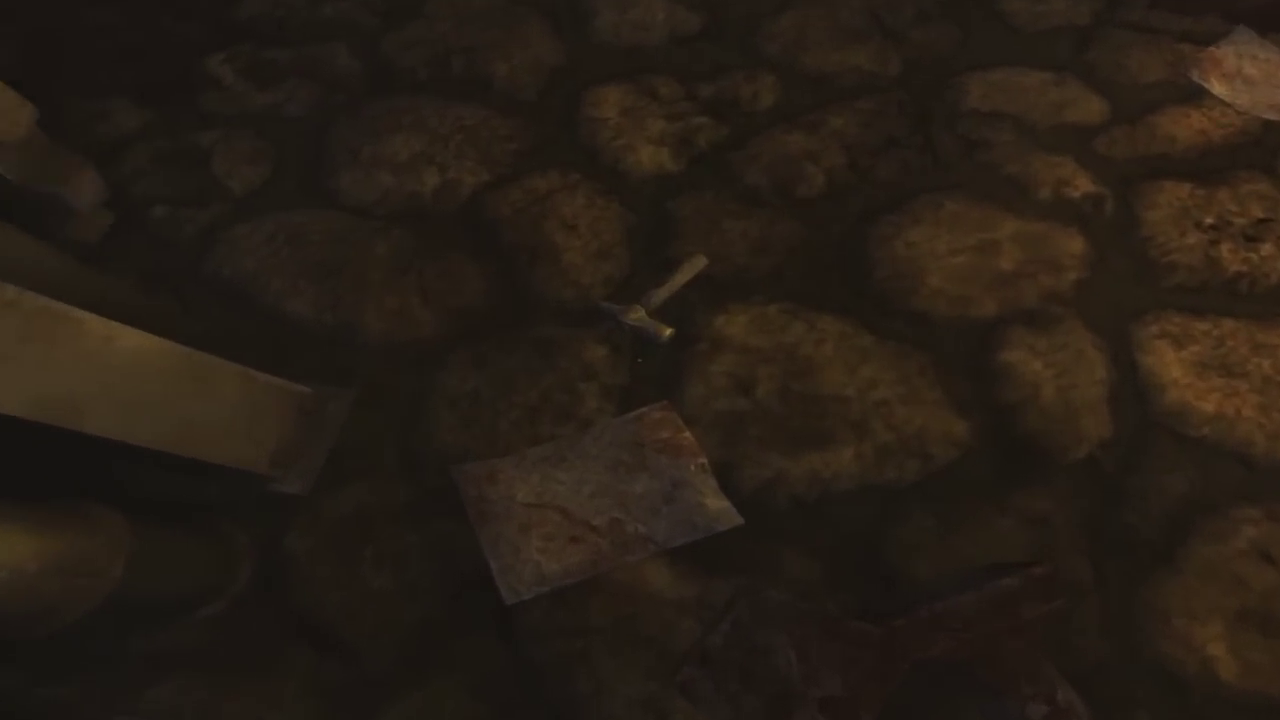
key(w)
click(640, 360)
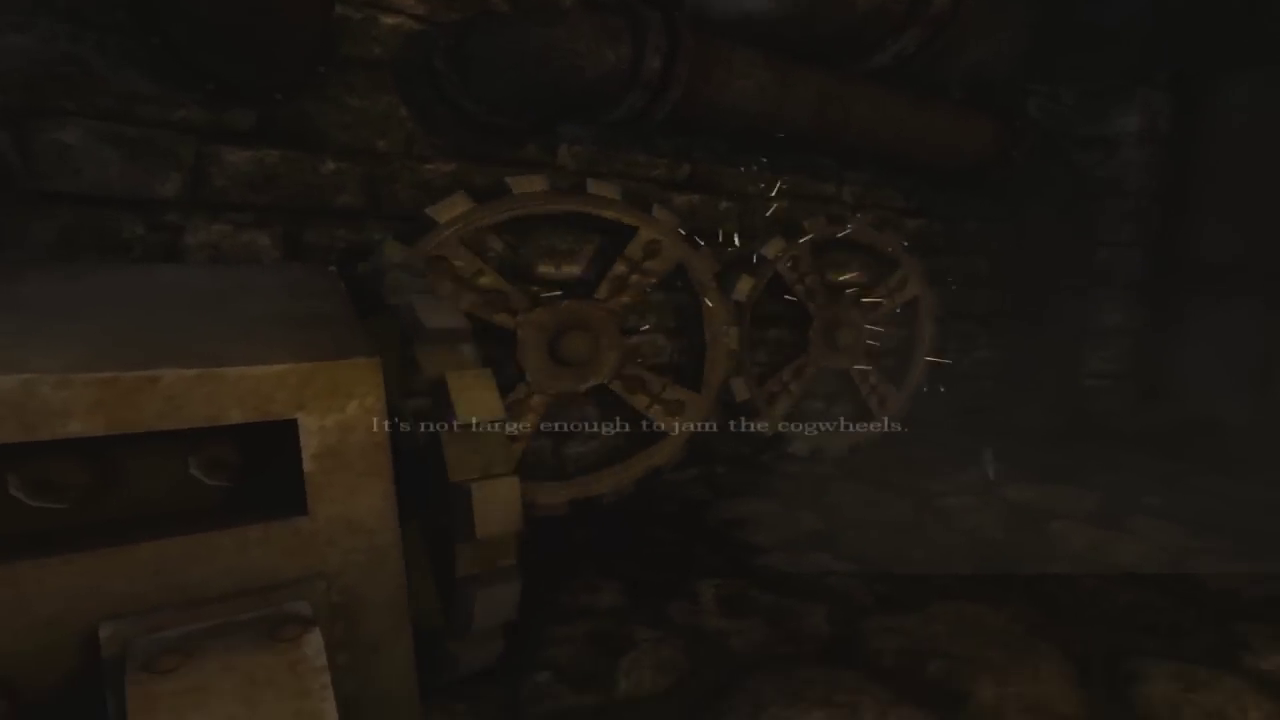
key(w)
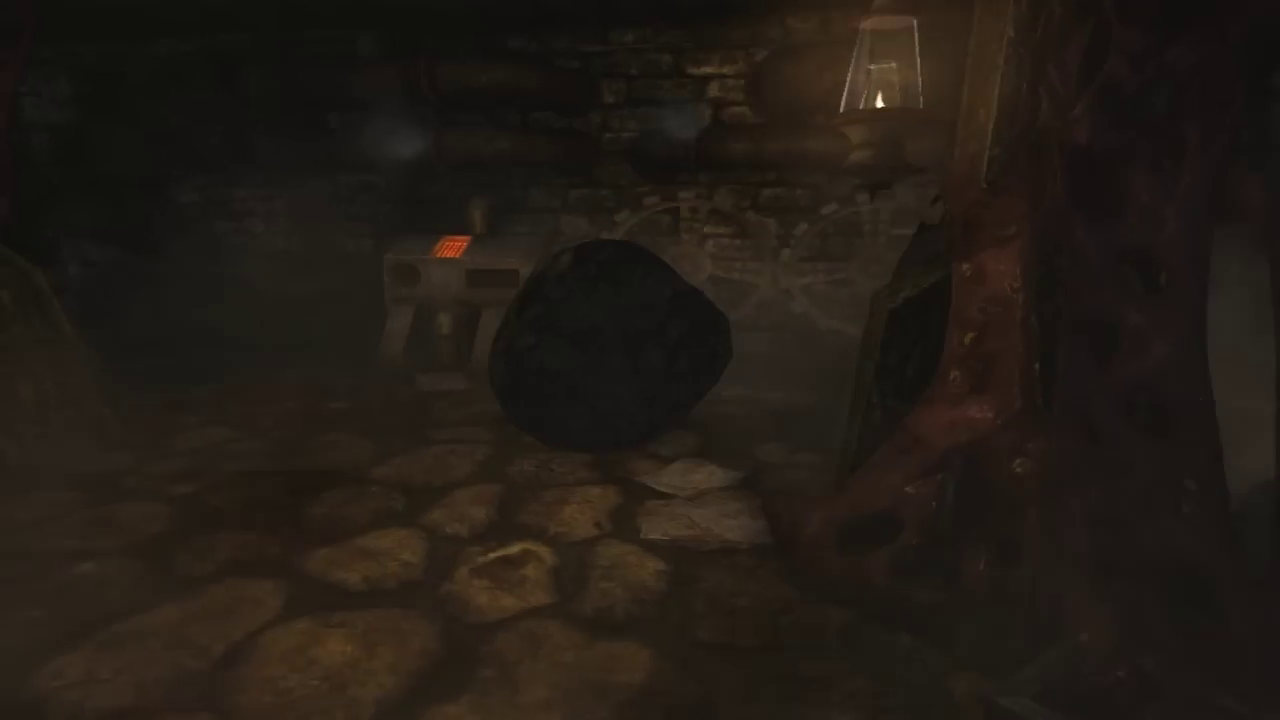
key(w)
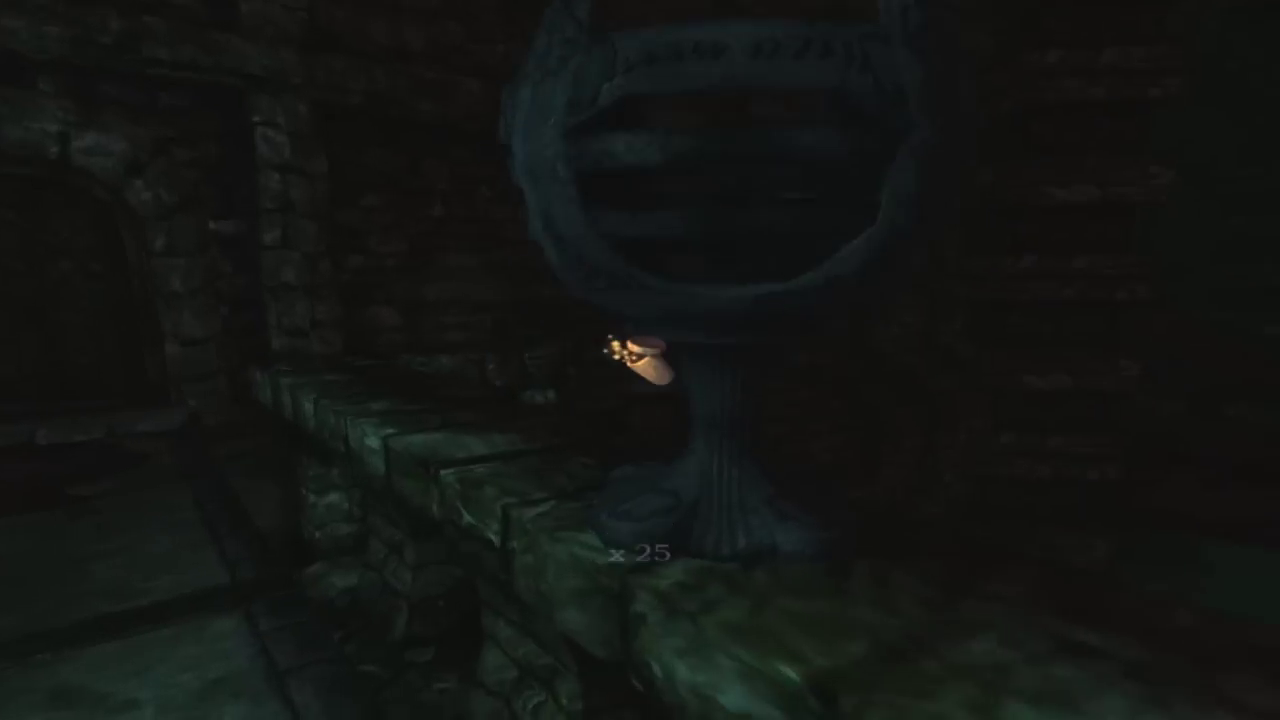
click(640, 360)
key(w)
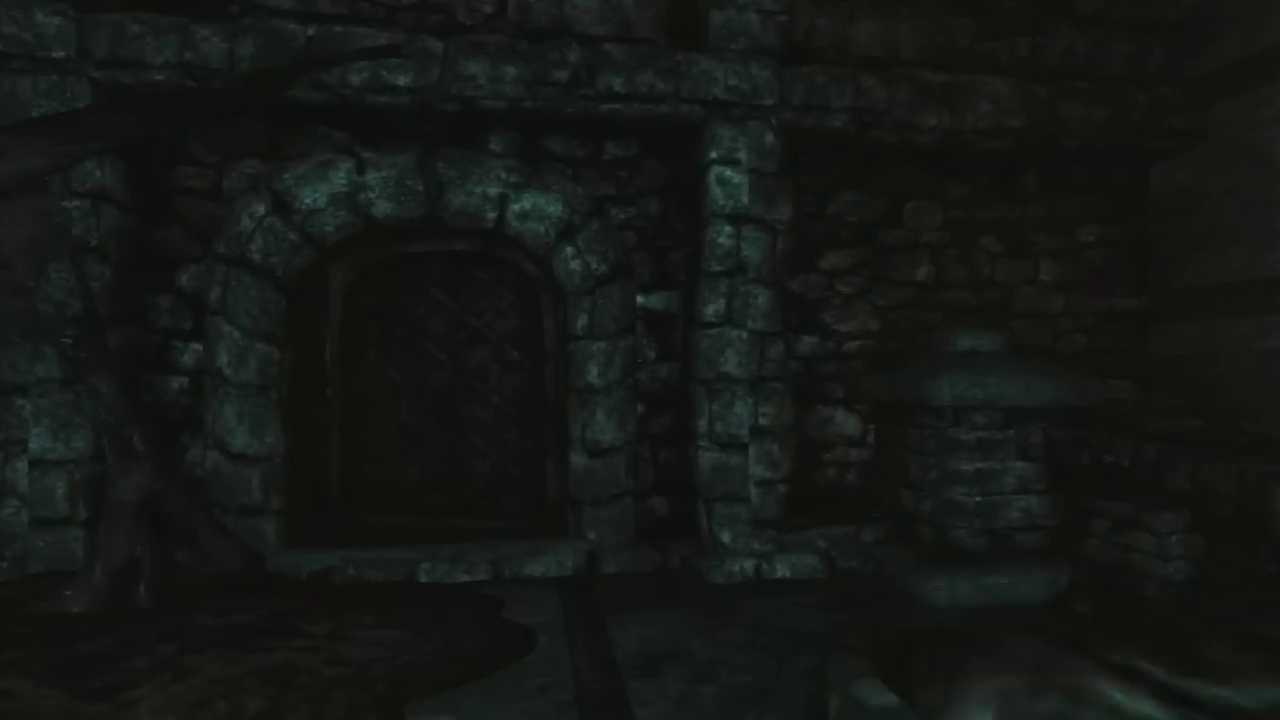
key(w)
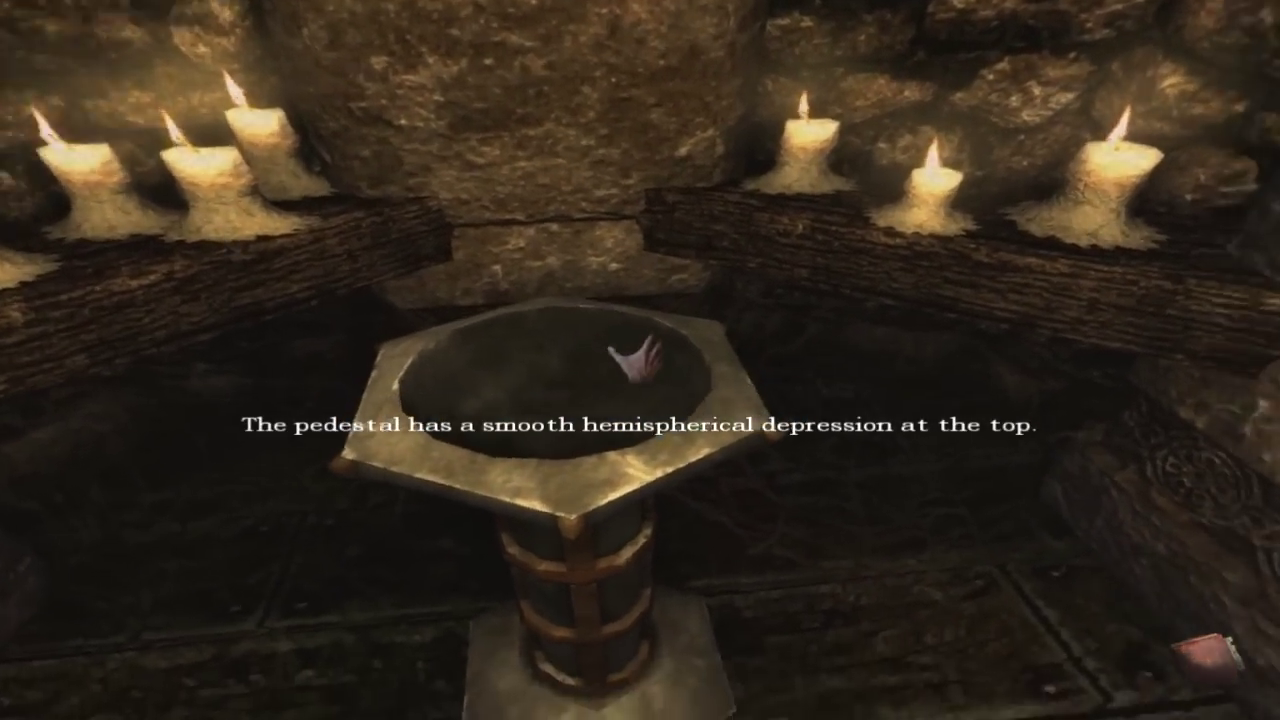
drag(637, 355, 640, 360)
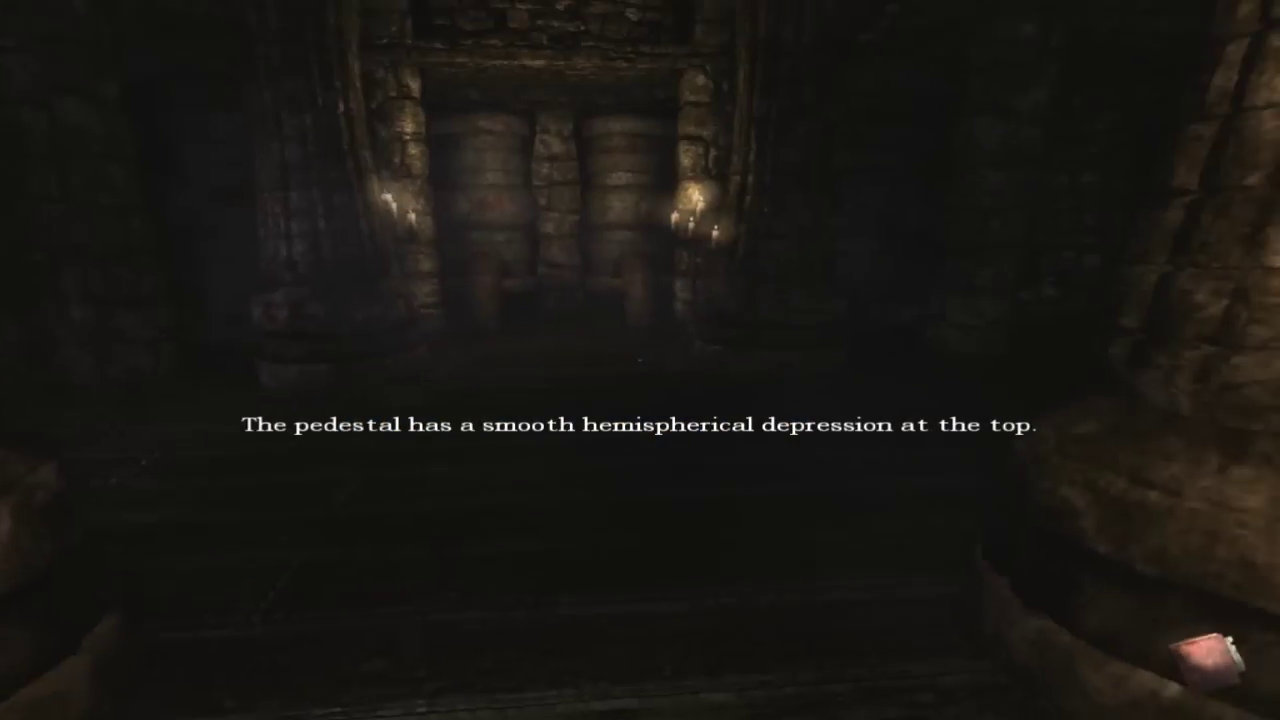
key(w)
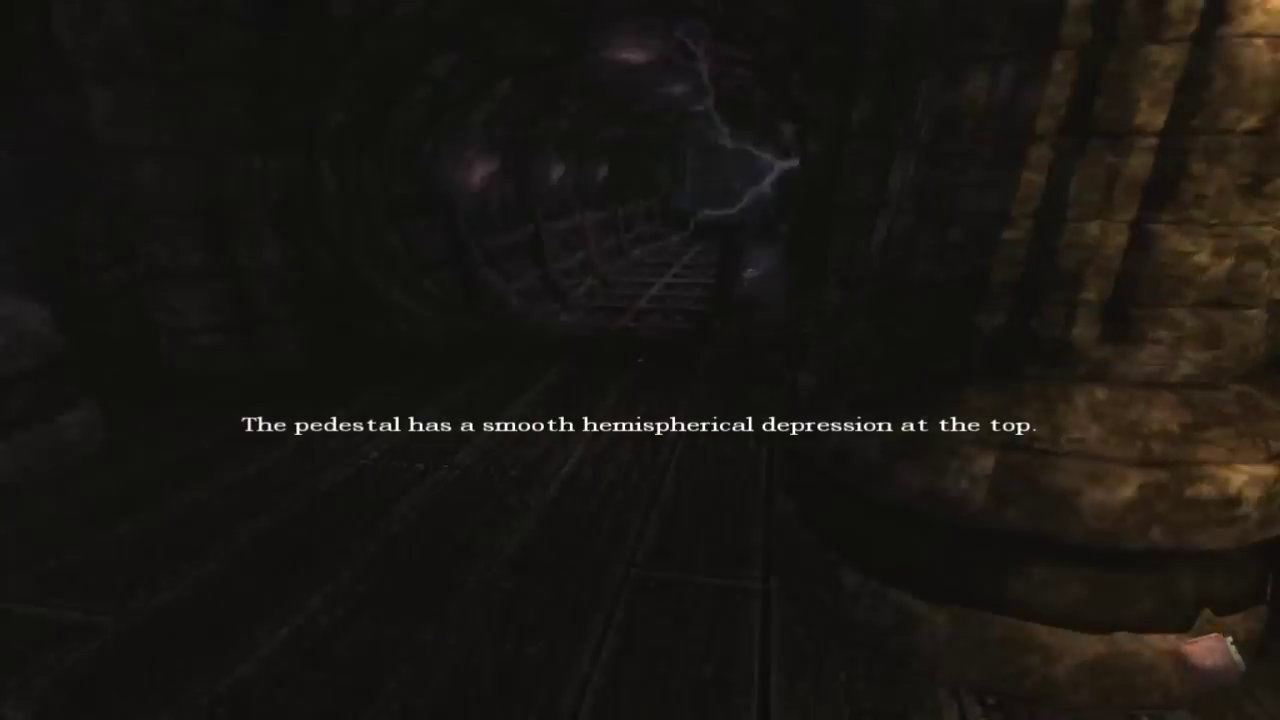
key(w)
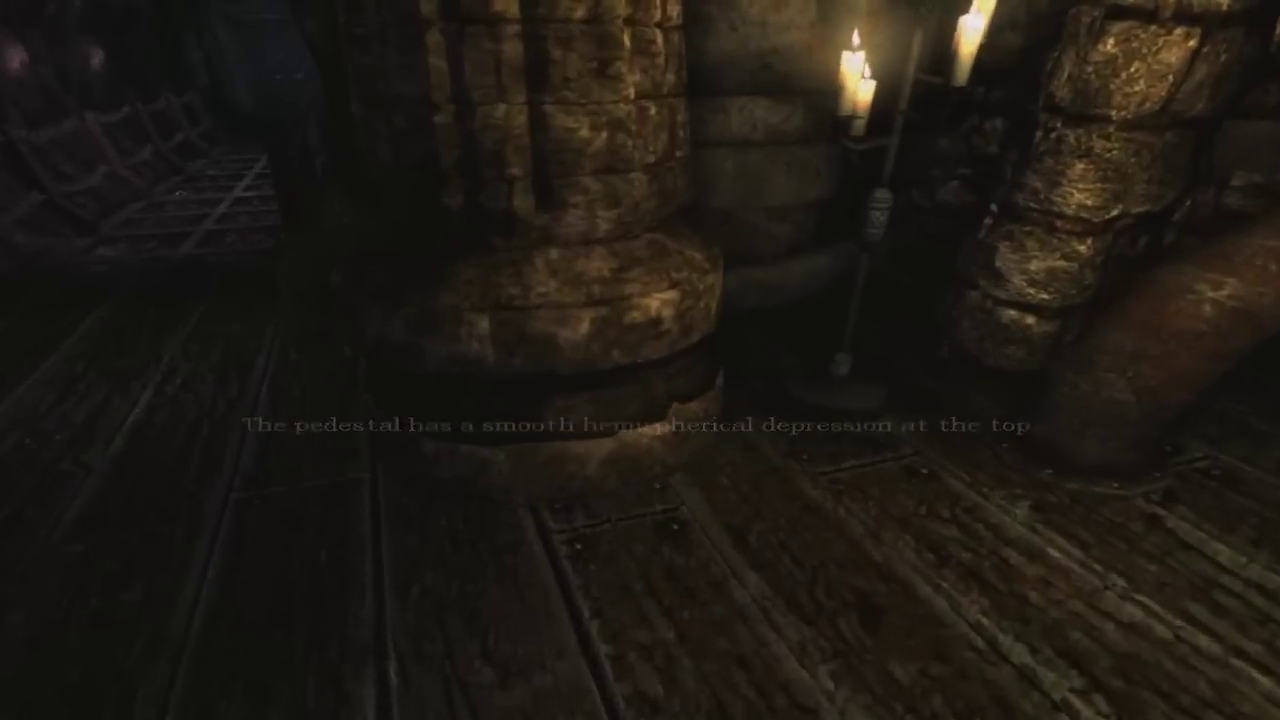
key(w)
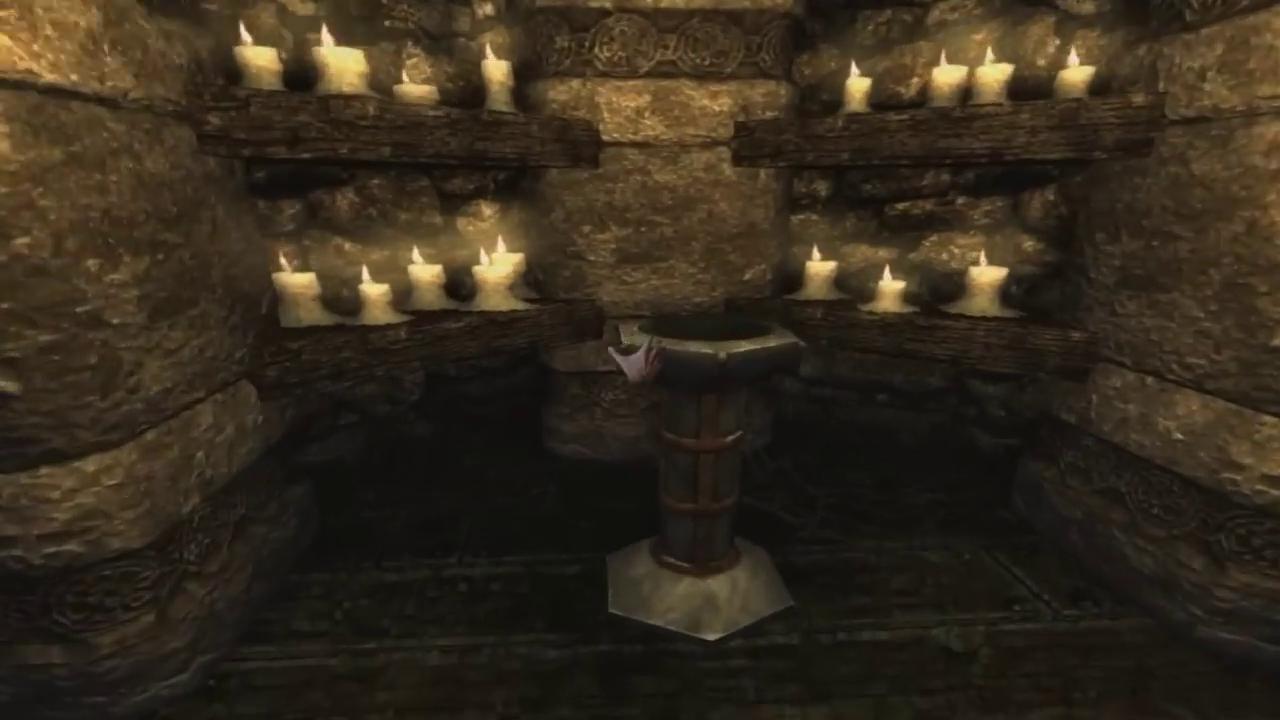
key(Tab)
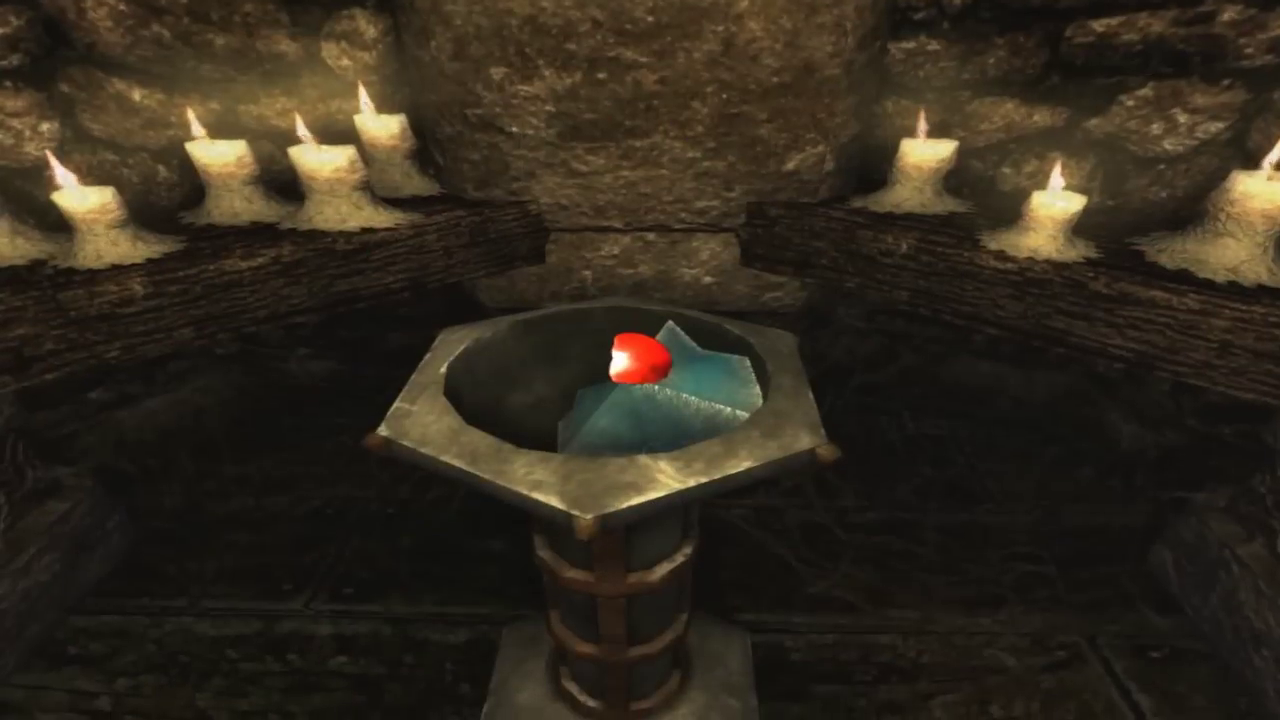
key(Tab)
double_click(700, 130)
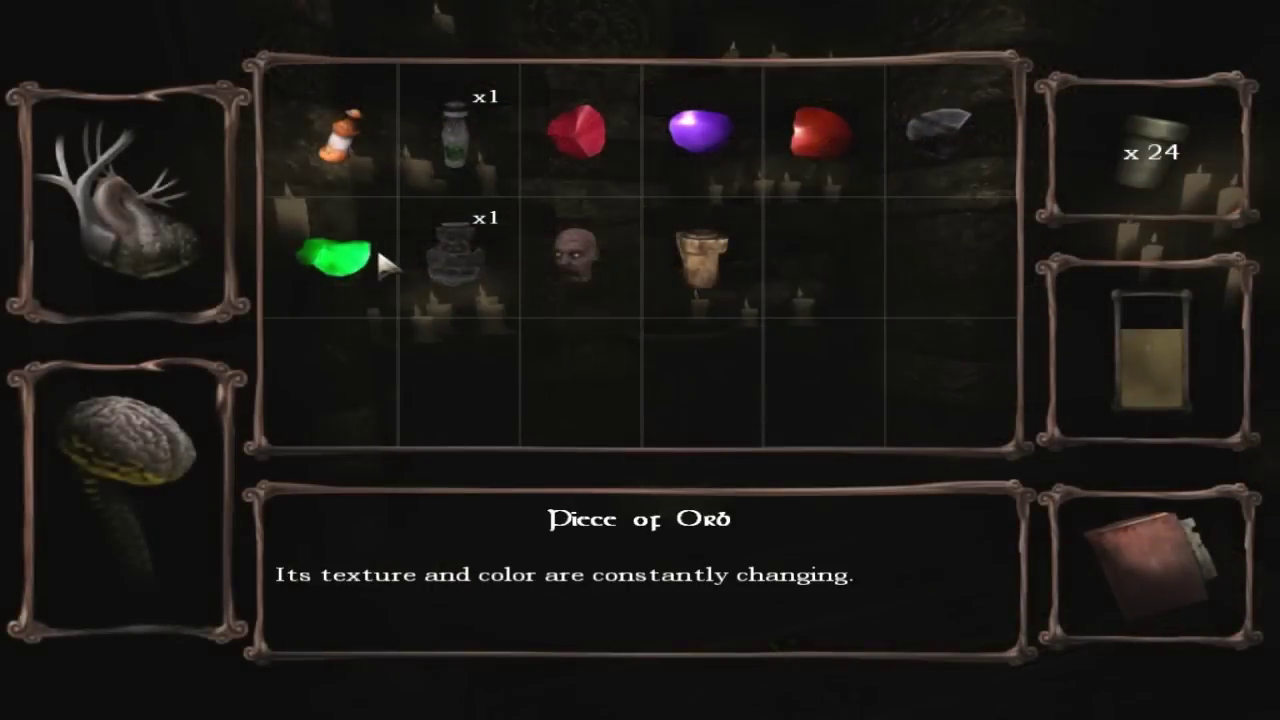
double_click(376, 245)
key(Tab)
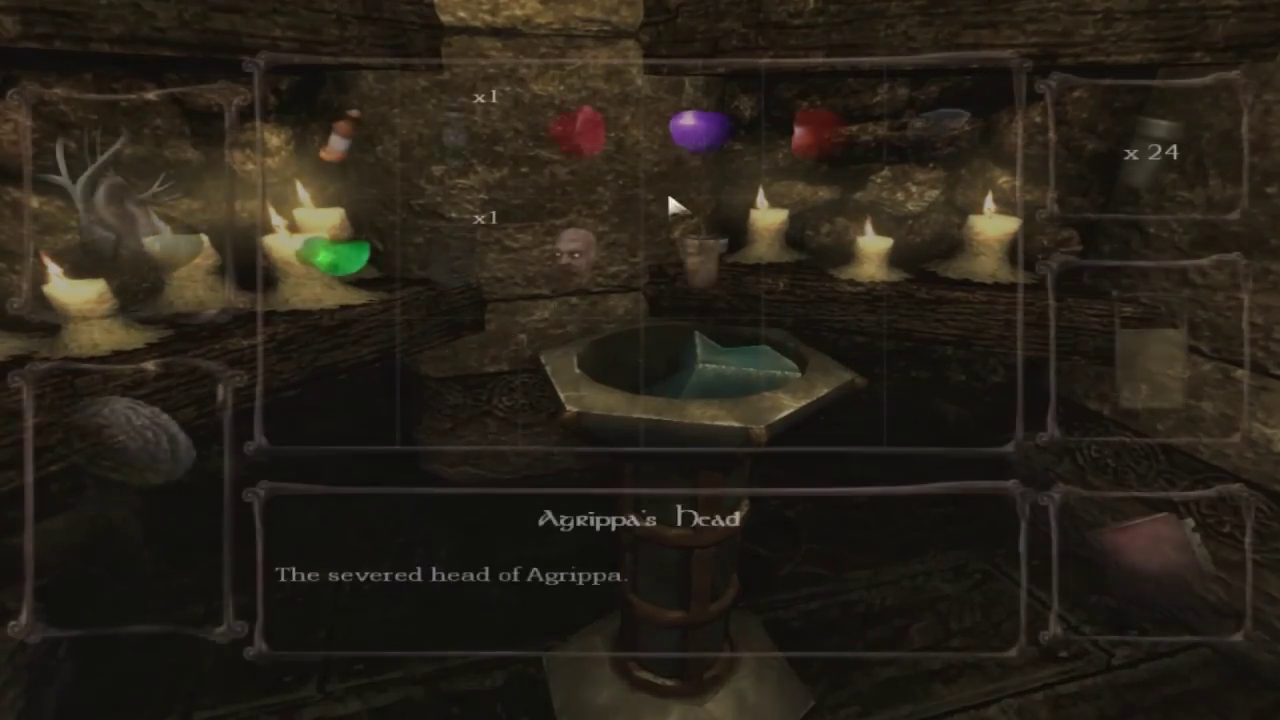
double_click(703, 255)
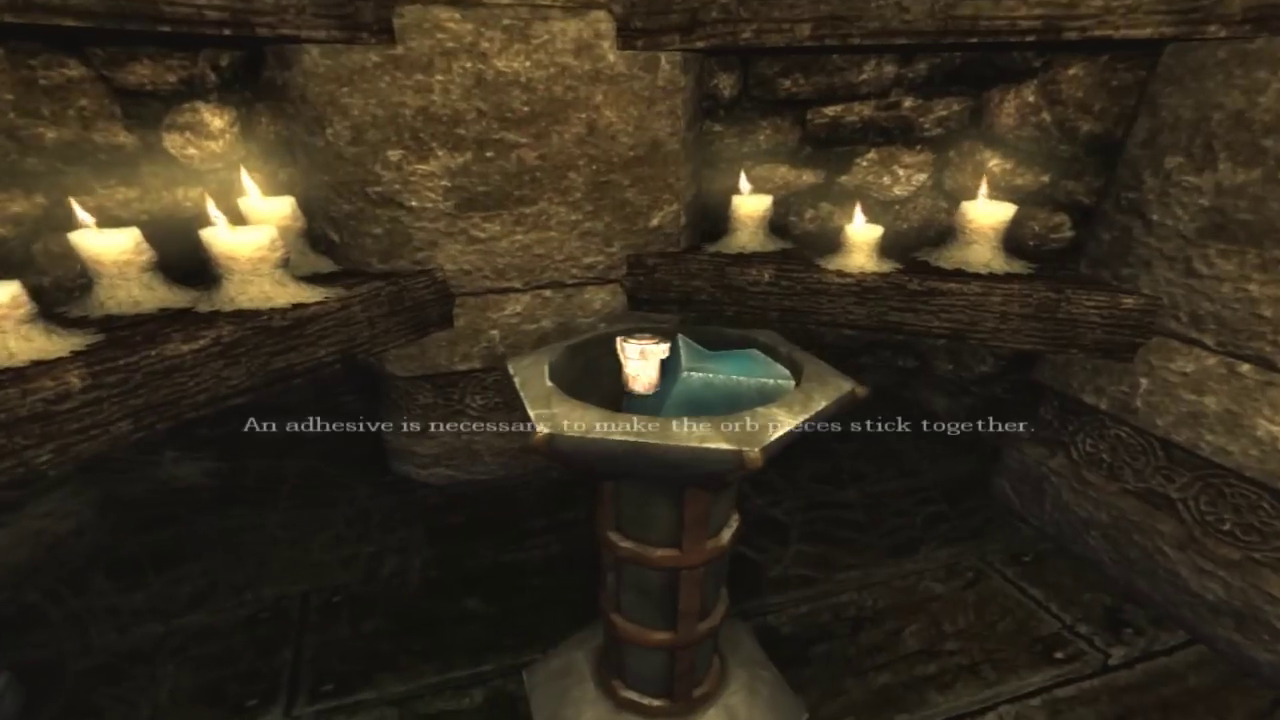
key(Tab)
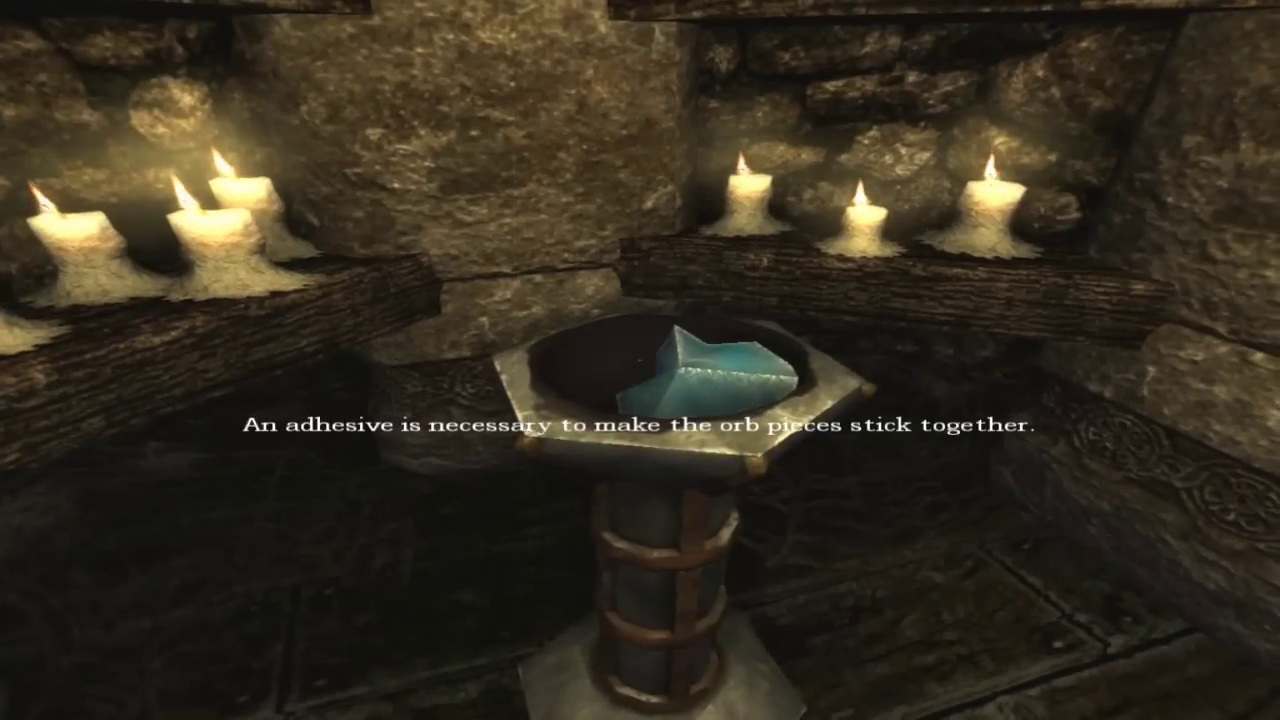
double_click(818, 122)
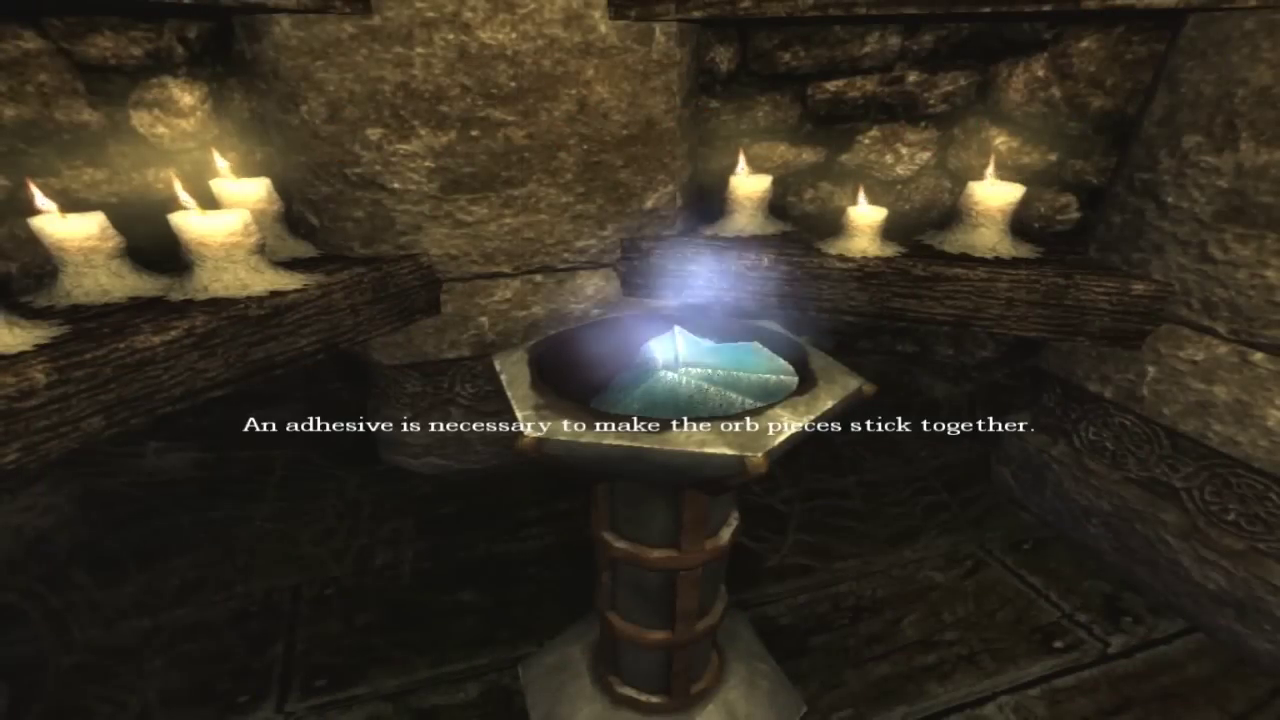
key(Tab)
double_click(820, 135)
key(Tab)
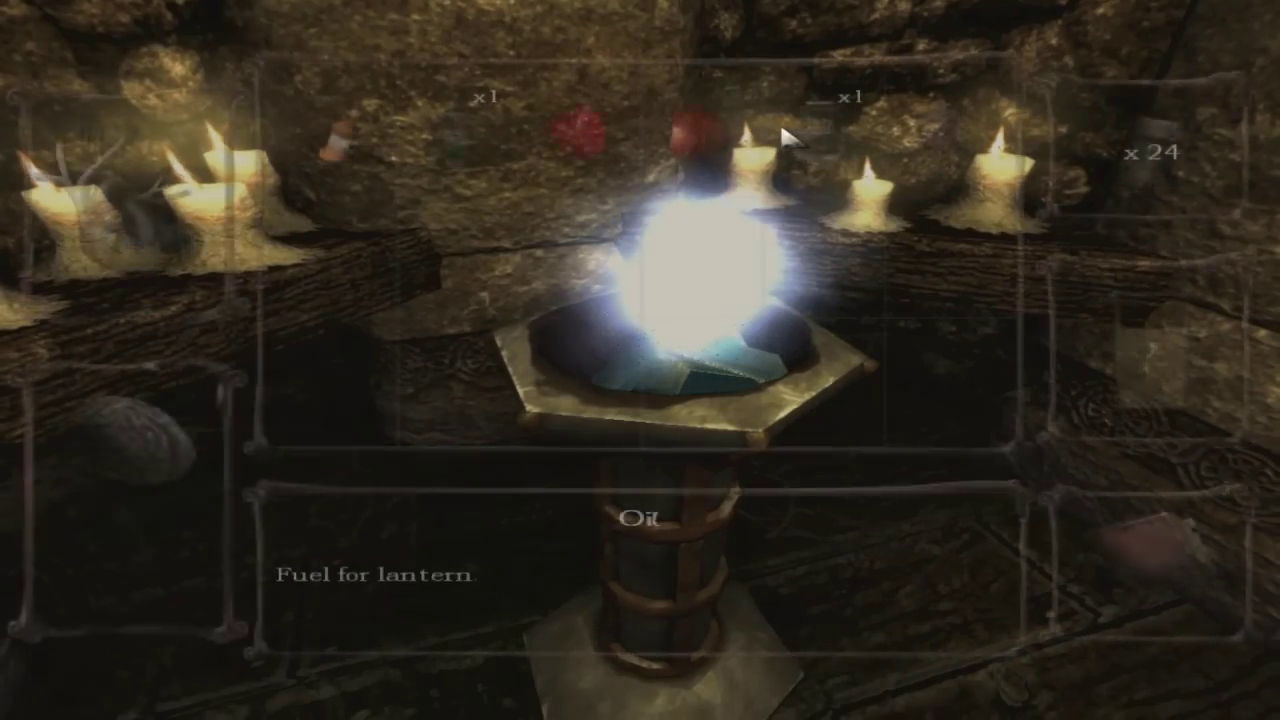
double_click(695, 135)
key(Tab)
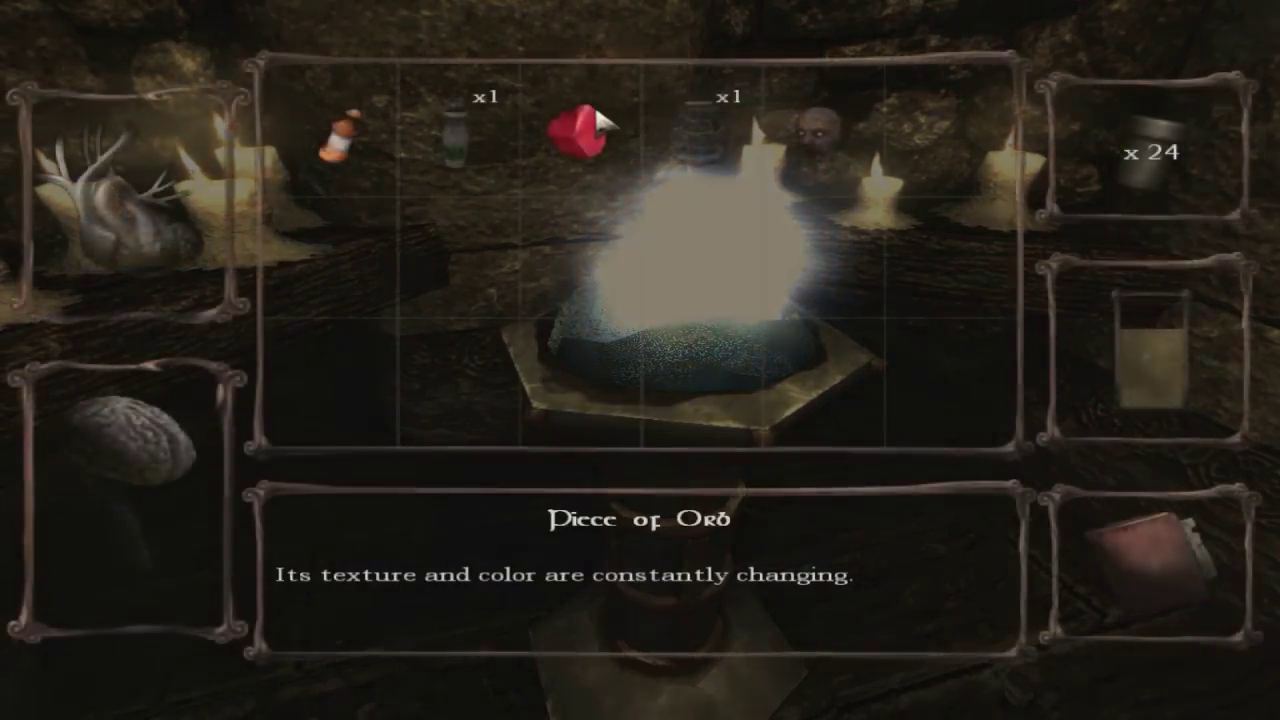
double_click(602, 122)
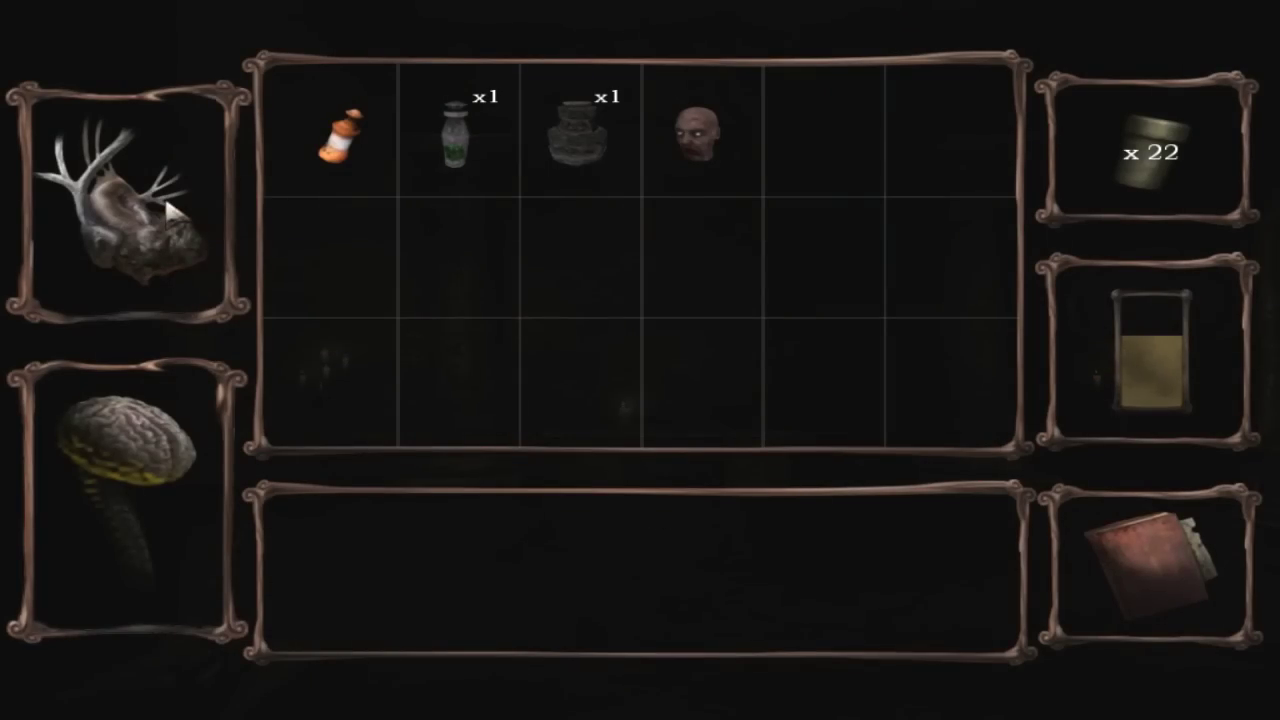
key(Tab)
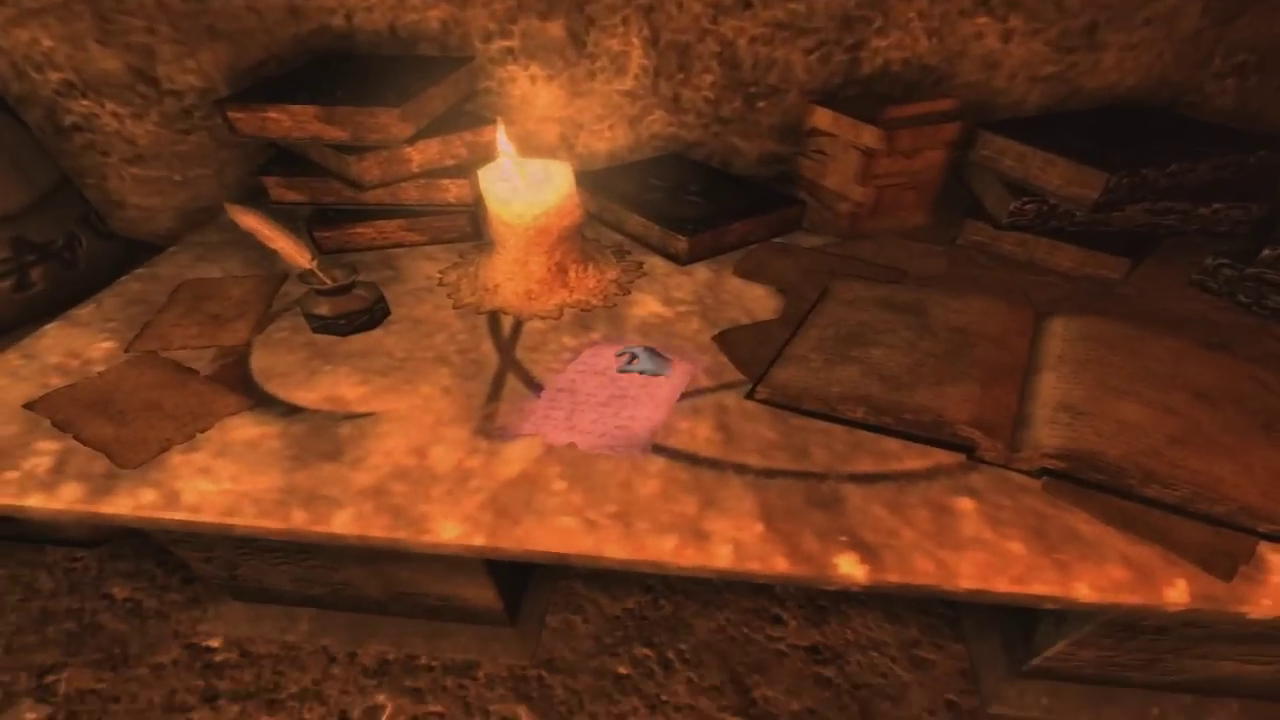
click(640, 360)
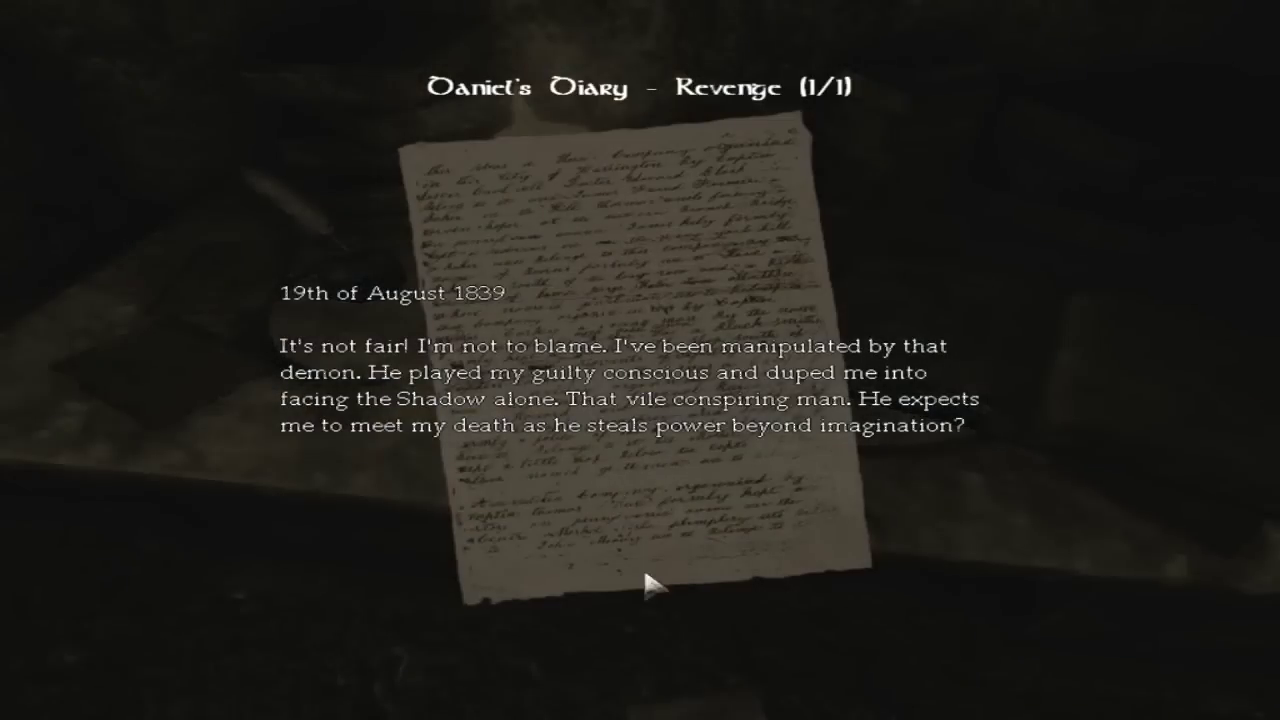
click(685, 543)
click(685, 543)
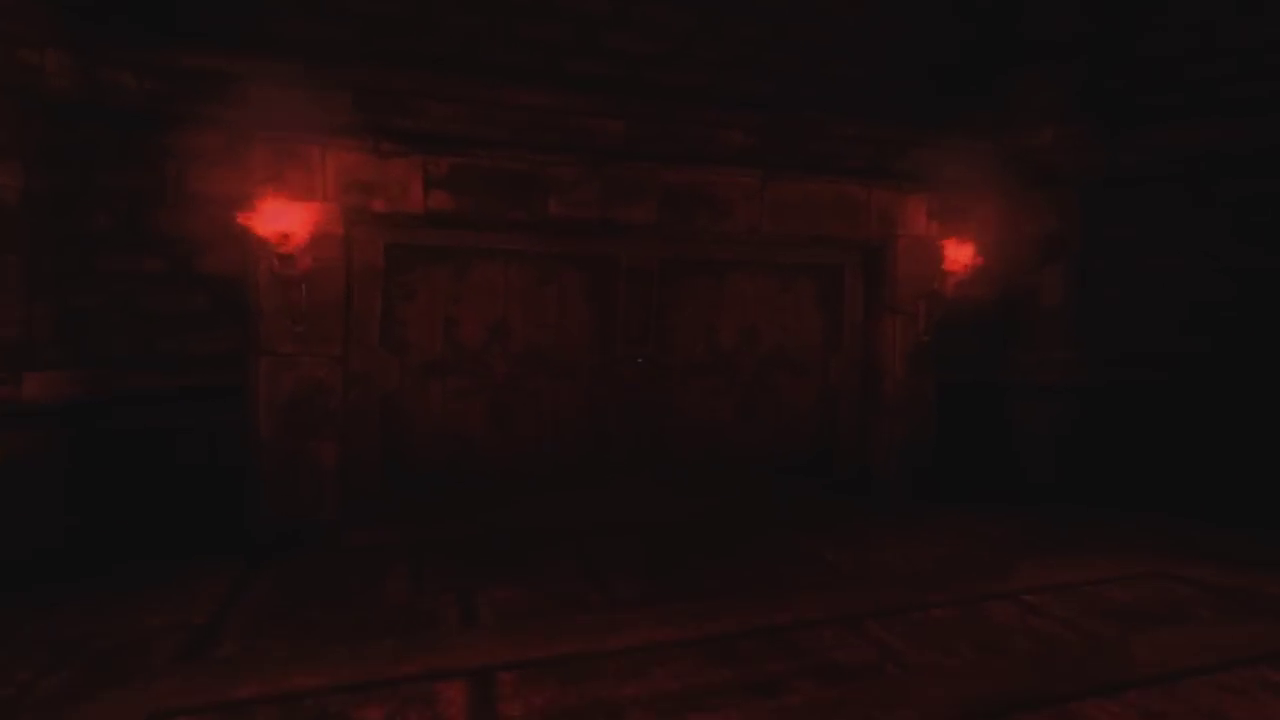
key(w)
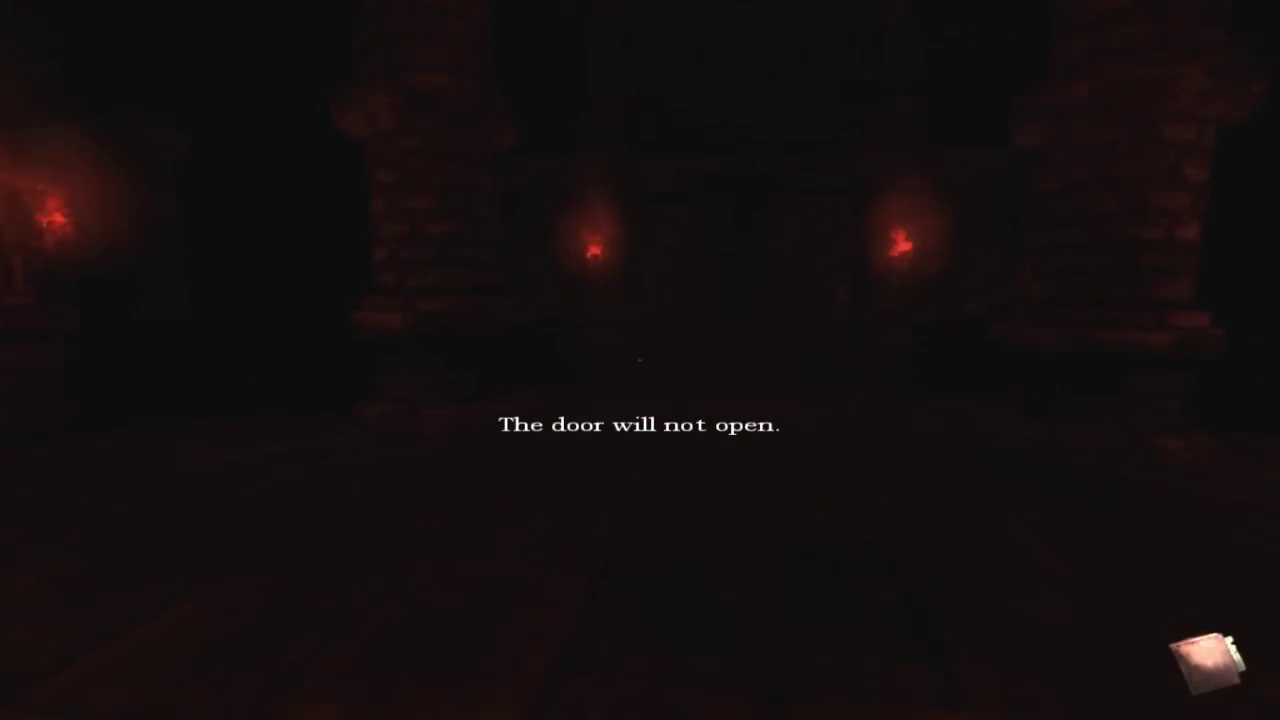
double_click(452, 132)
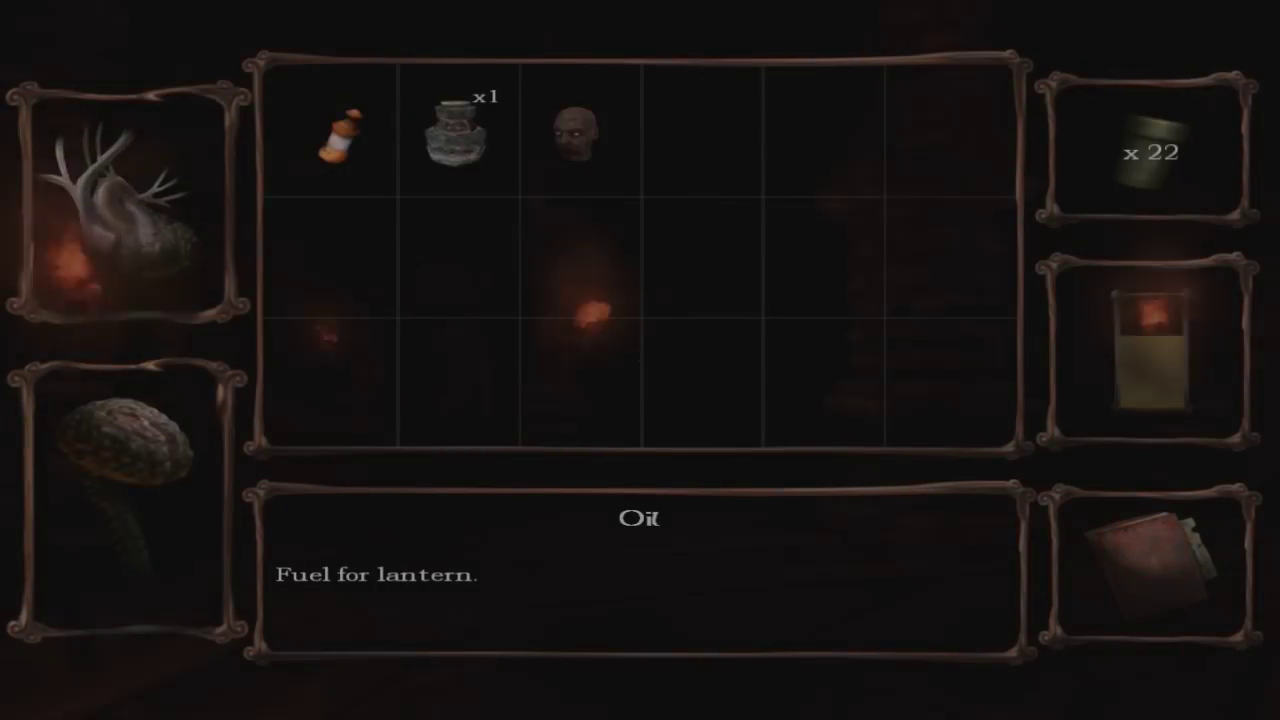
key(Tab)
key(w)
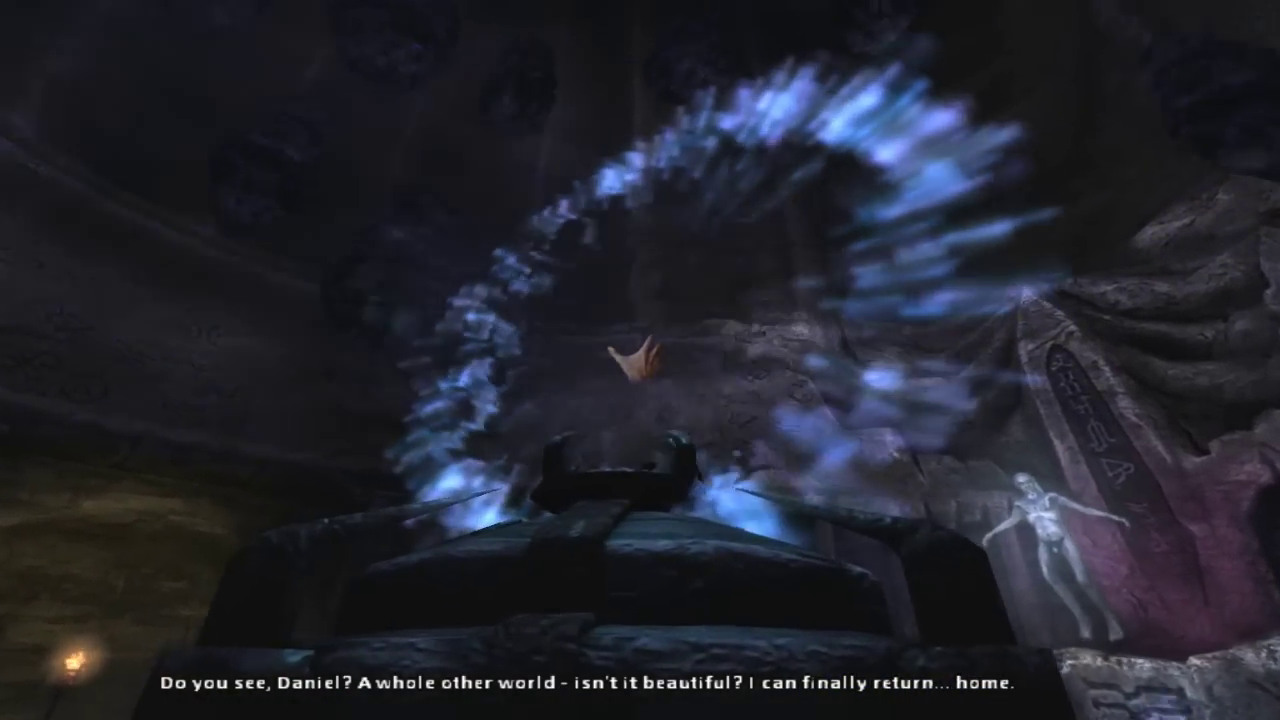
double_click(578, 135)
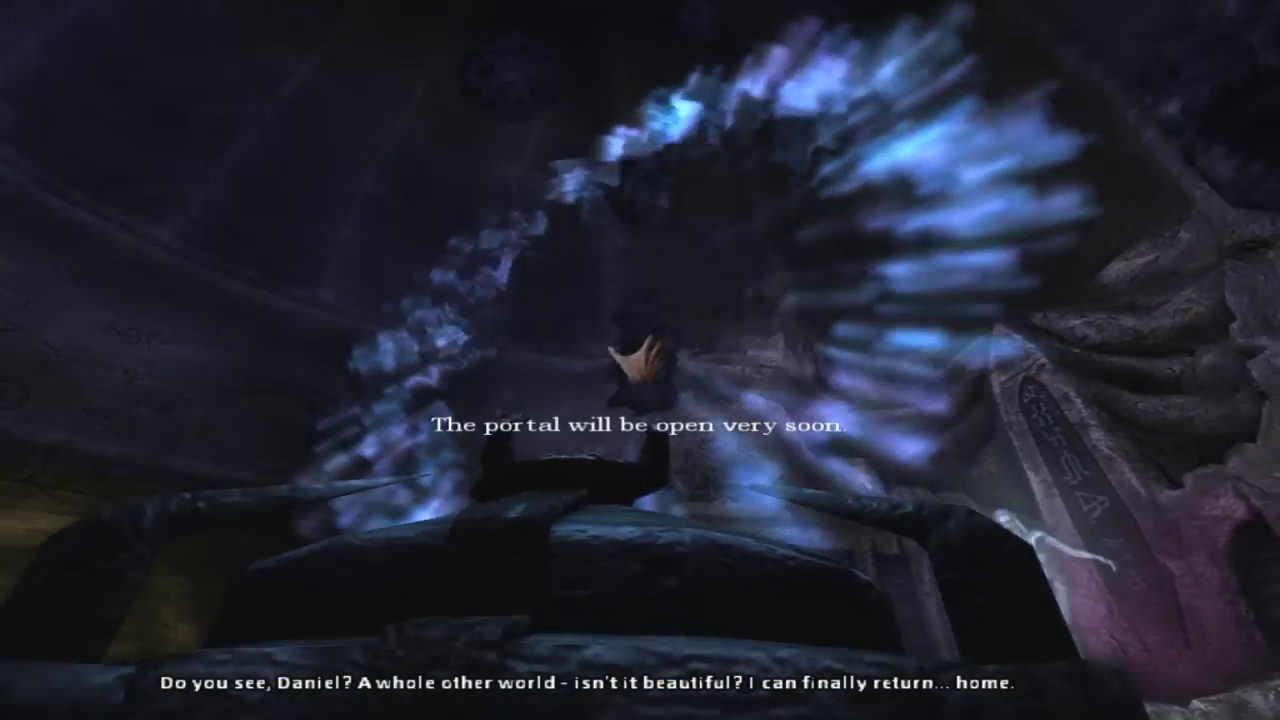
key(Tab)
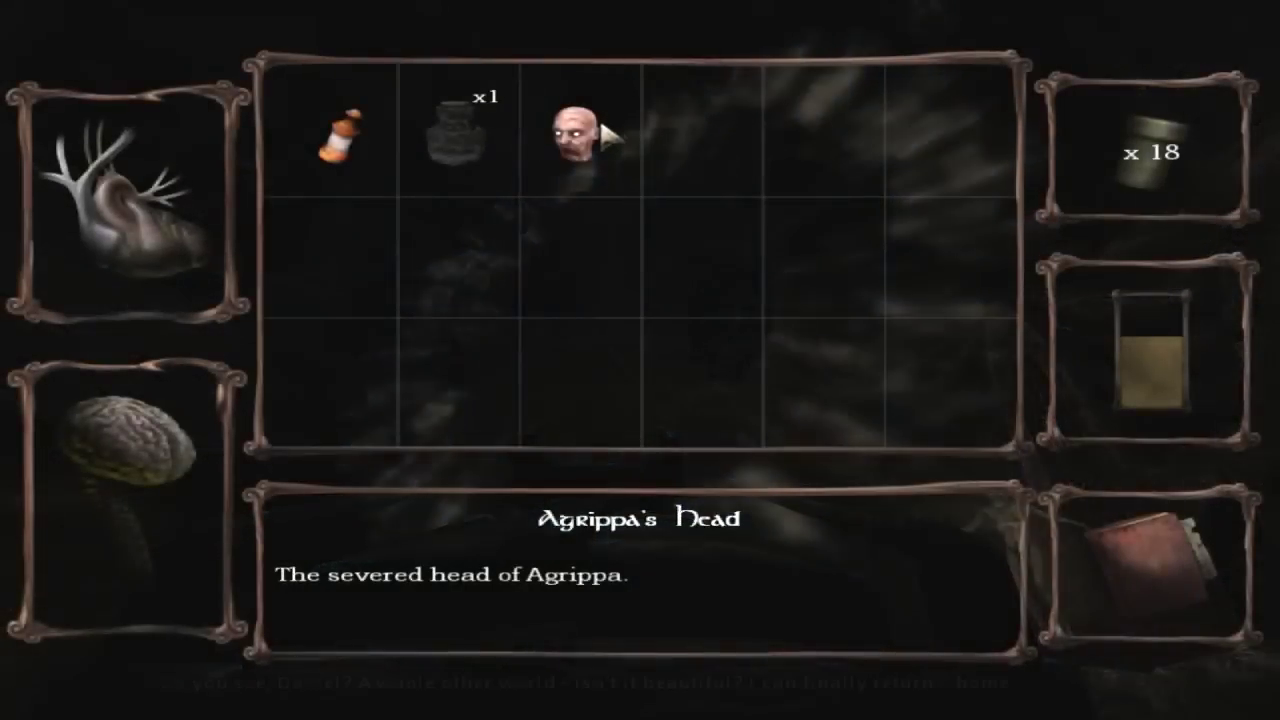
double_click(599, 120)
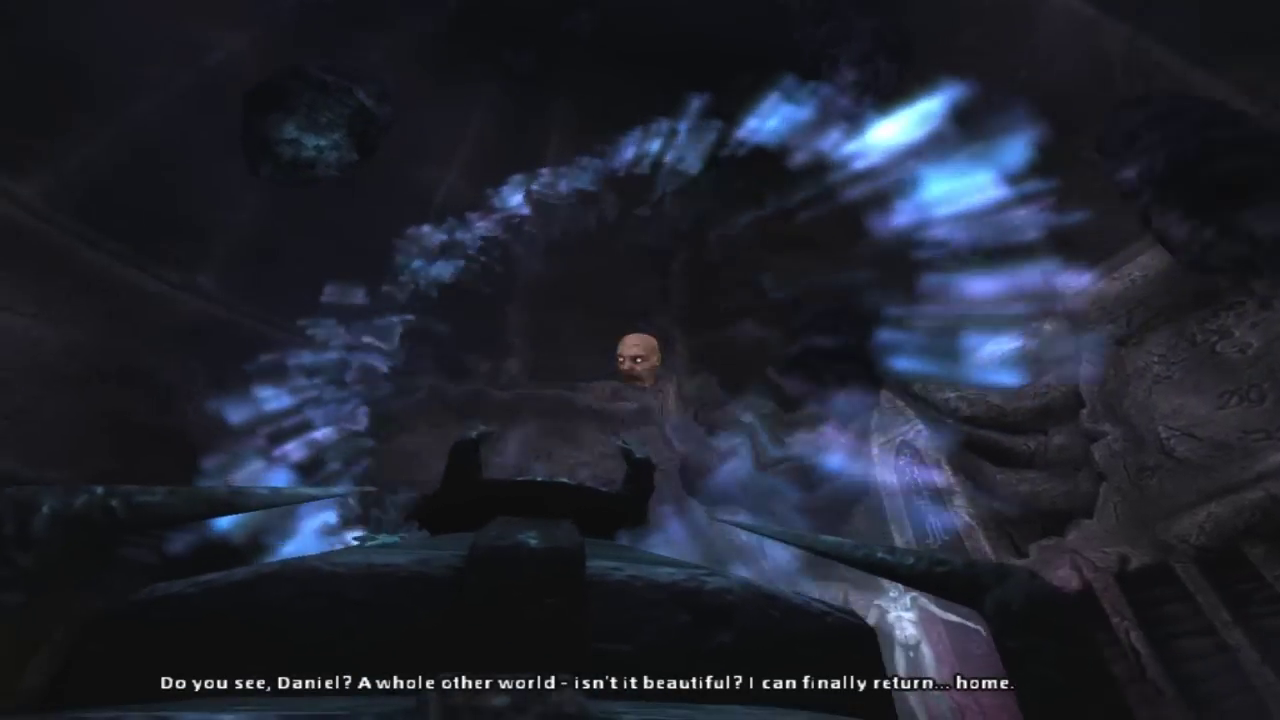
key(Tab)
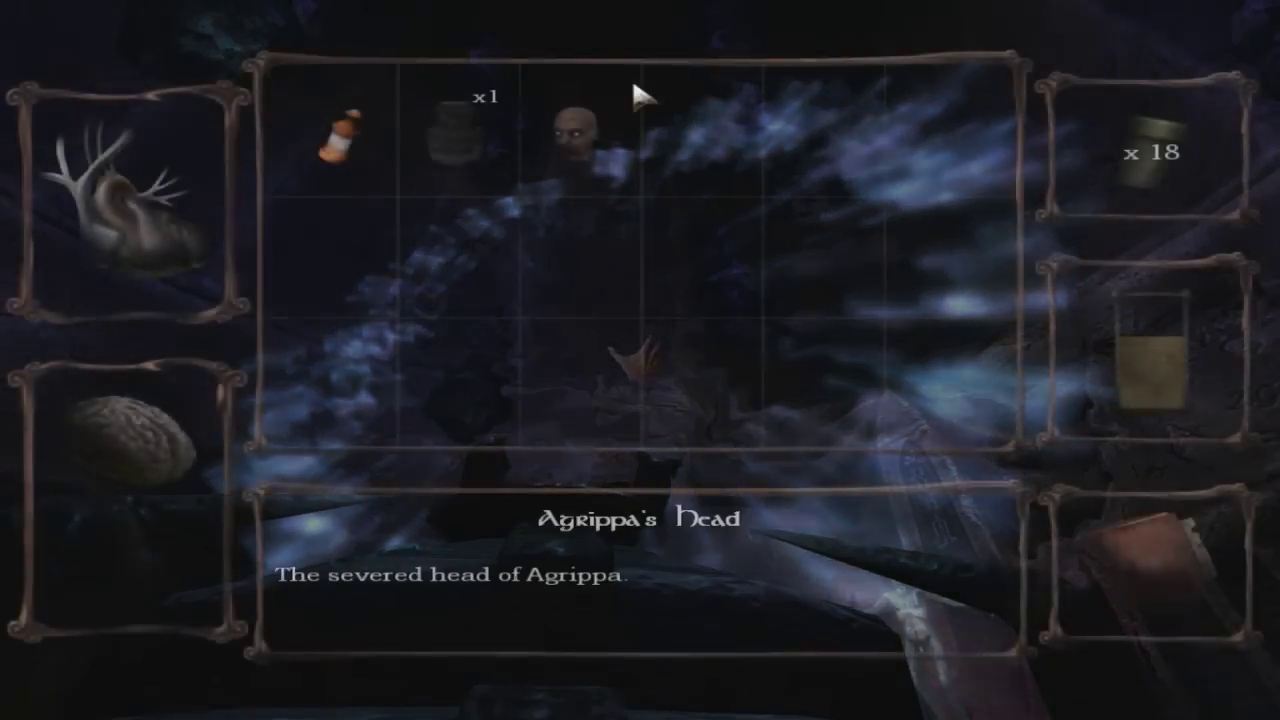
double_click(615, 103)
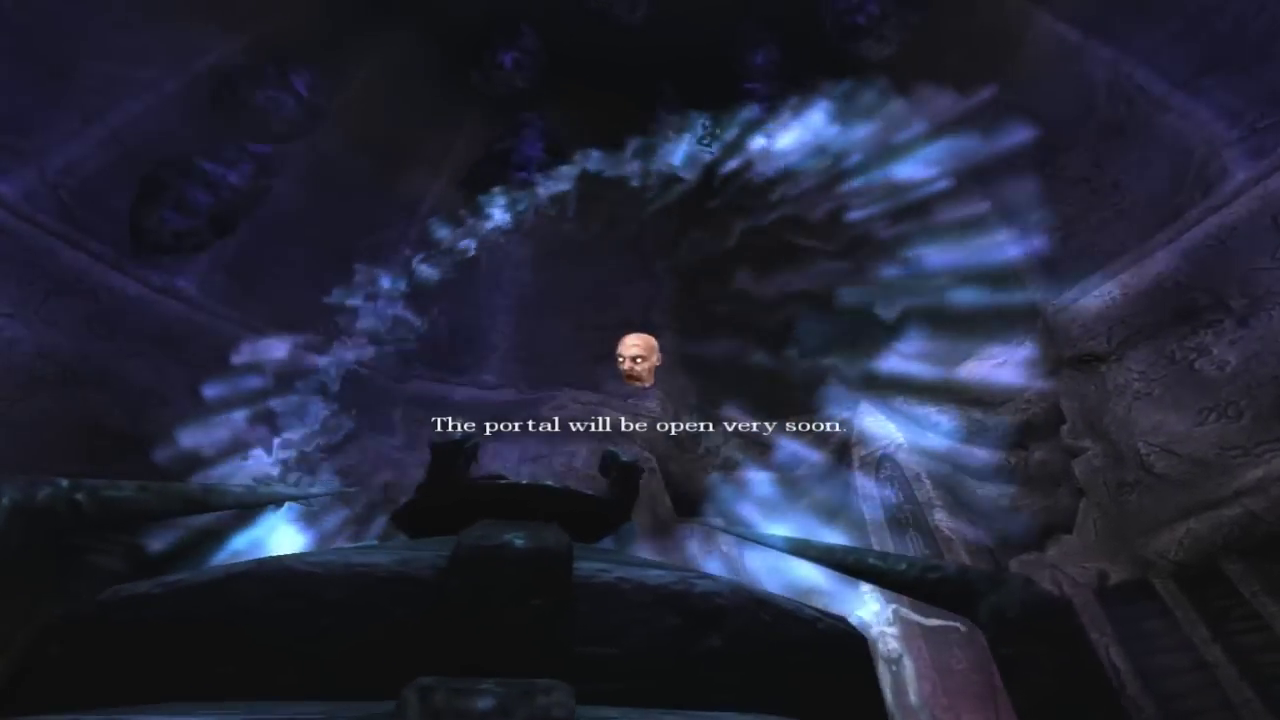
click(640, 360)
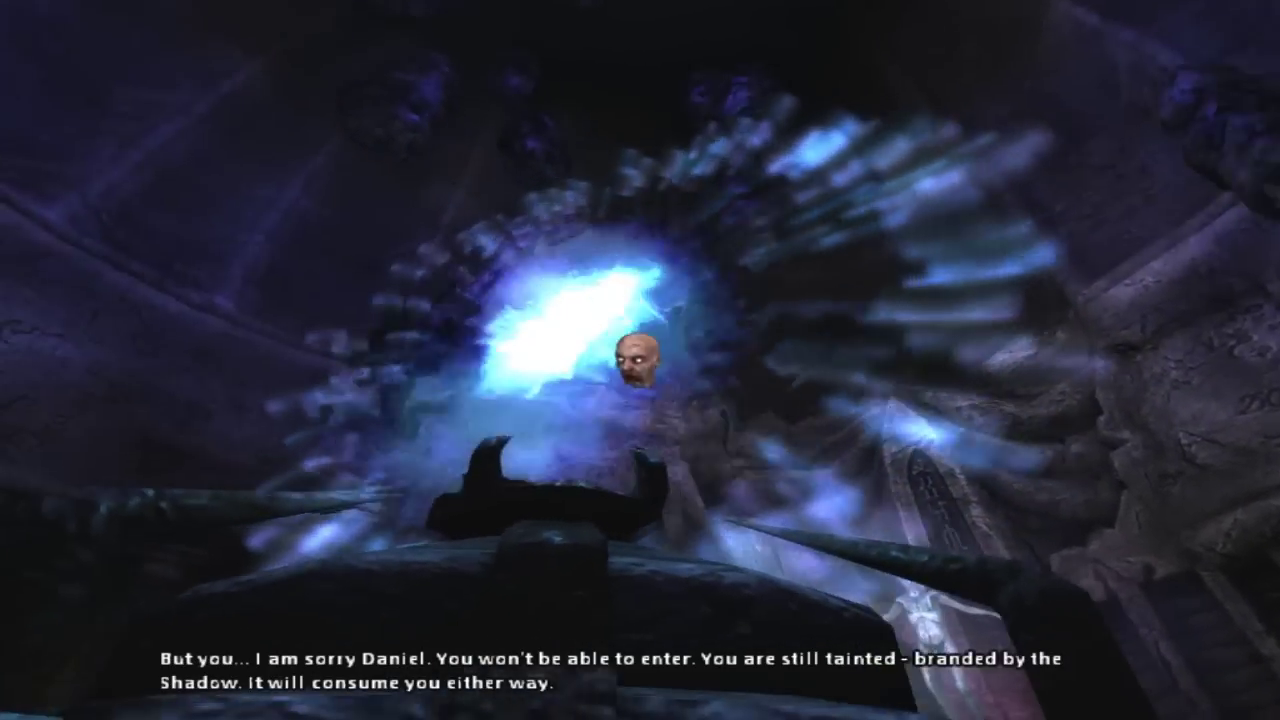